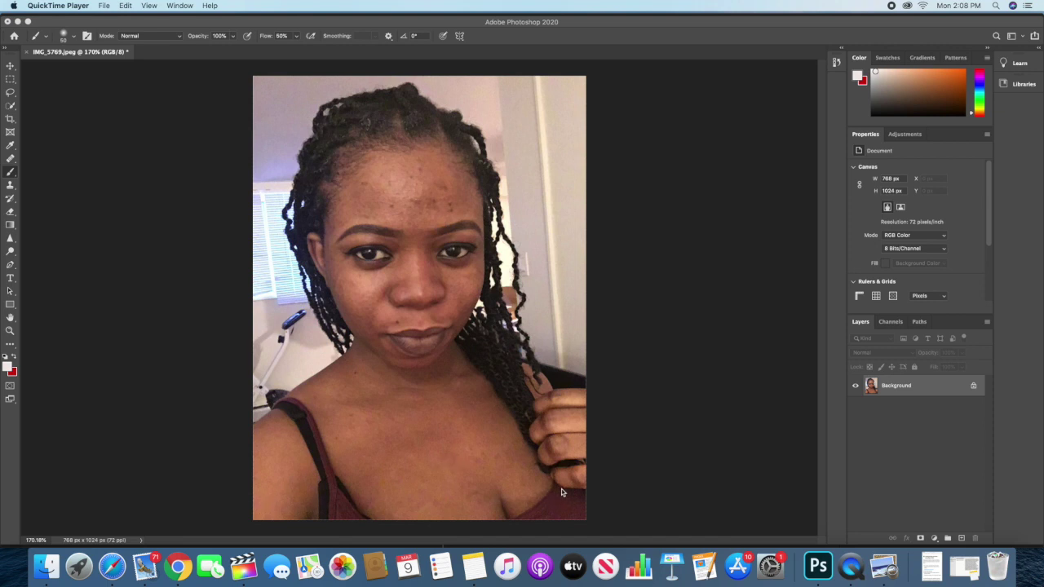
Step: Convert the Background layer into an embedded Smart Object, which becomes Layer 0
right_click(902, 392)
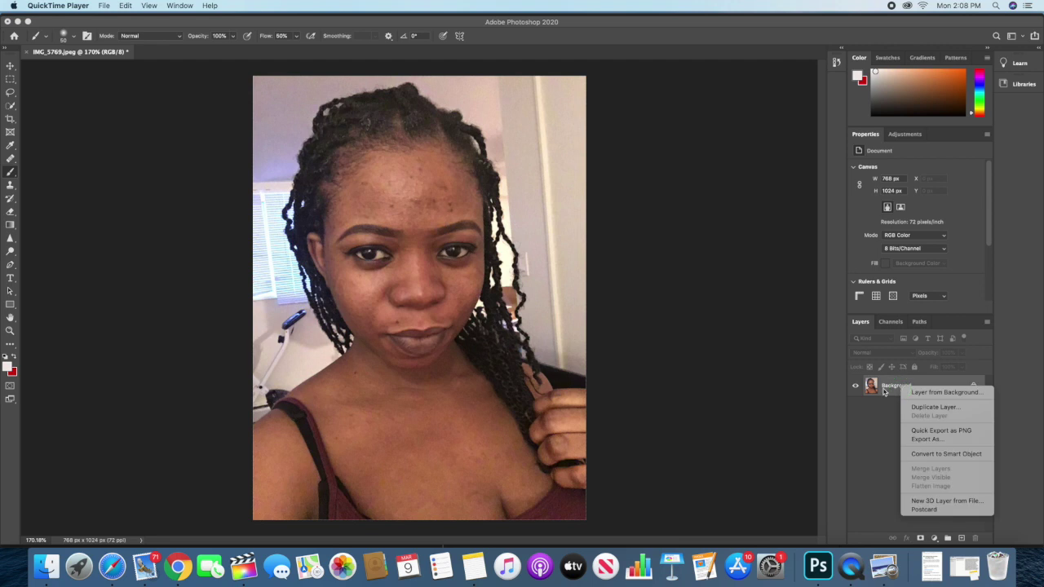
click(940, 456)
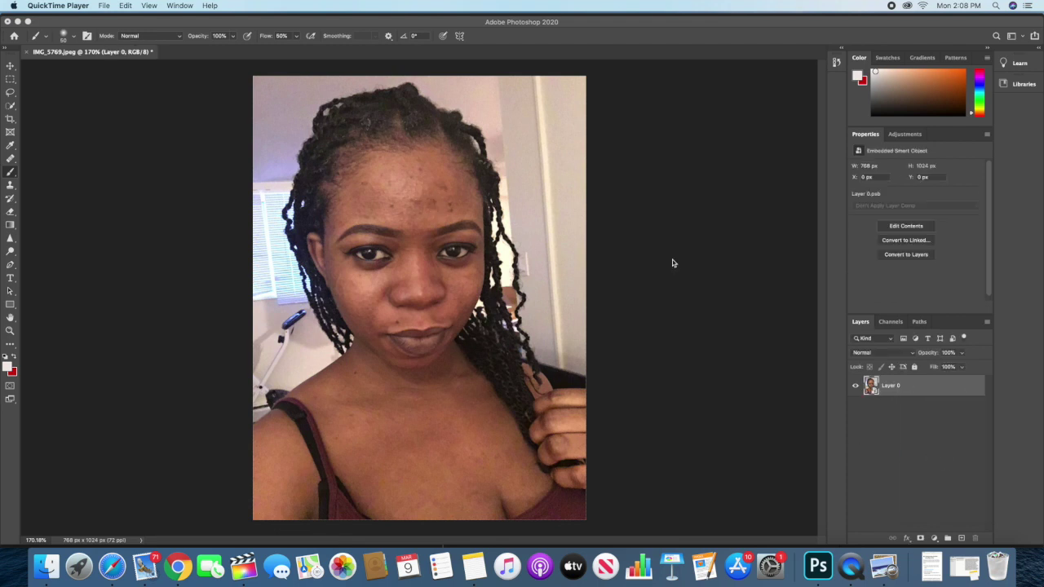
right_click(892, 389)
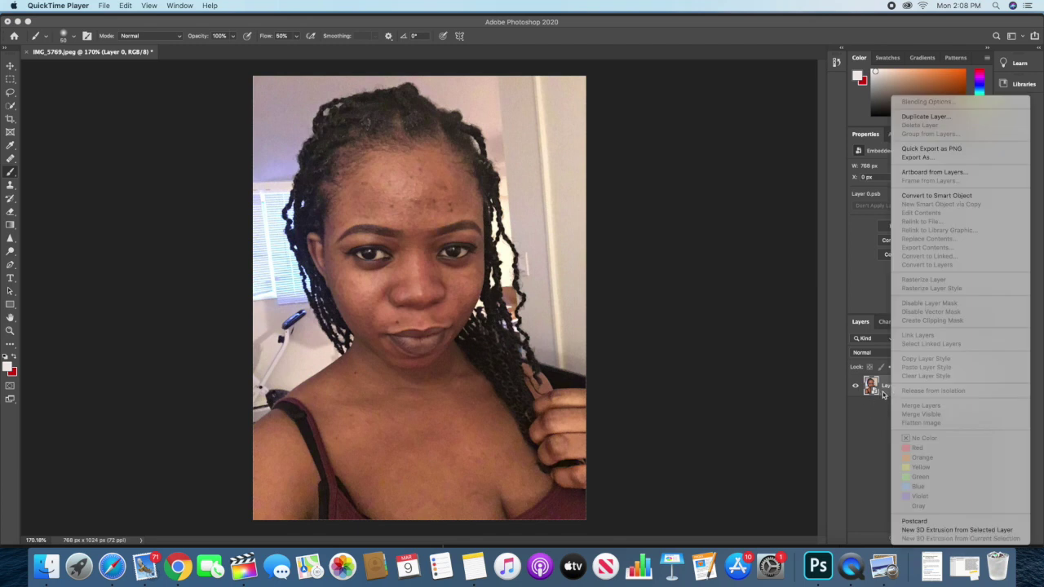
right_click(884, 395)
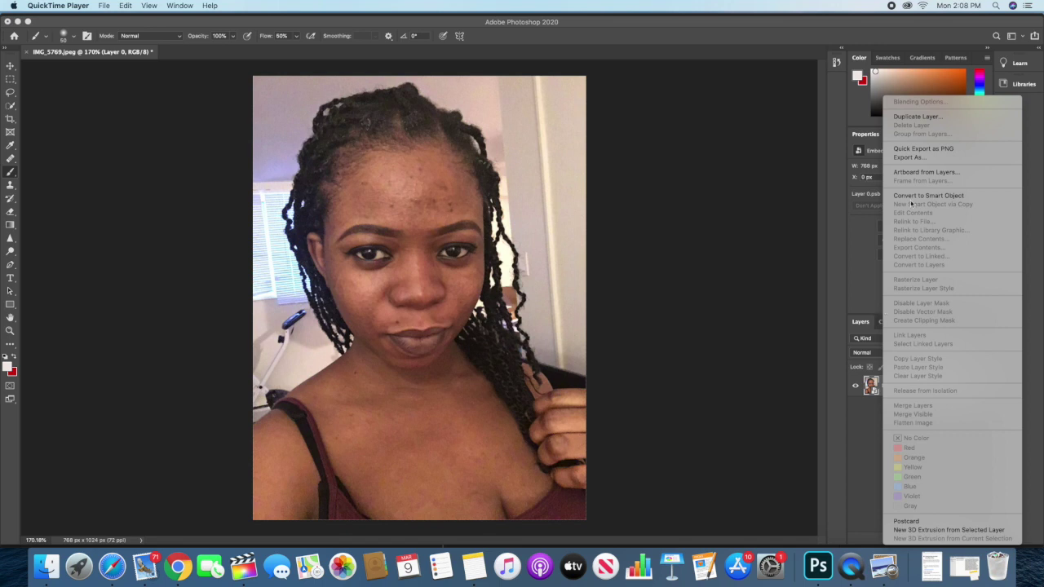
click(869, 348)
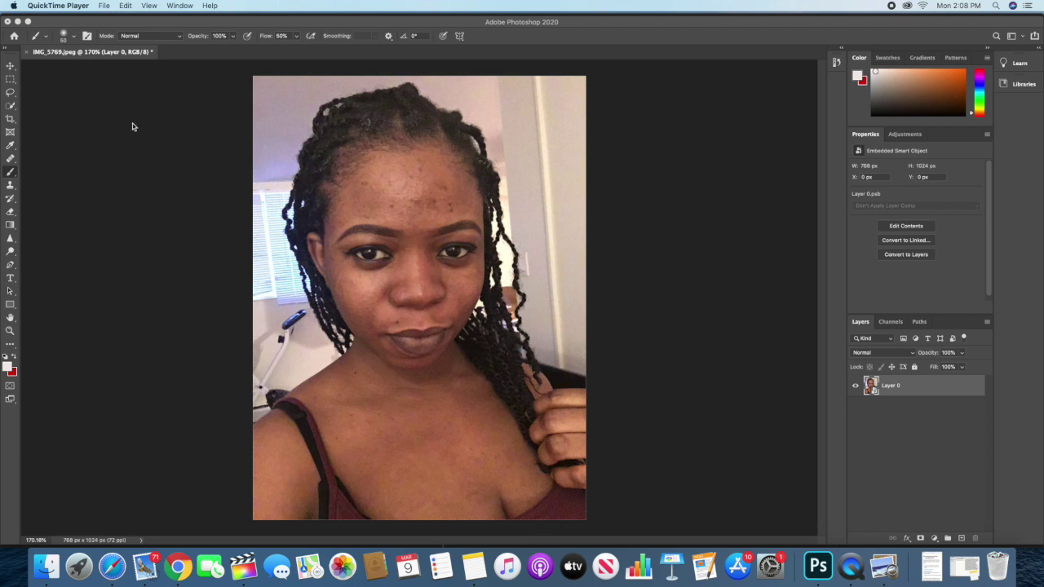
Step: Crop a little off the bottom of the photo to about 768 × 975 px, then return to the Move tool
click(11, 120)
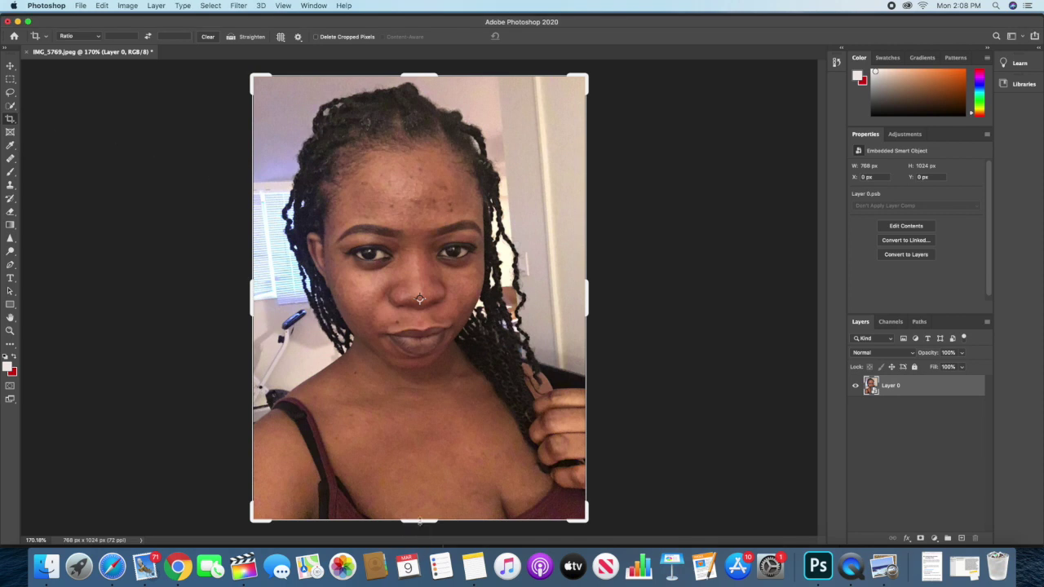
drag(419, 519, 419, 511)
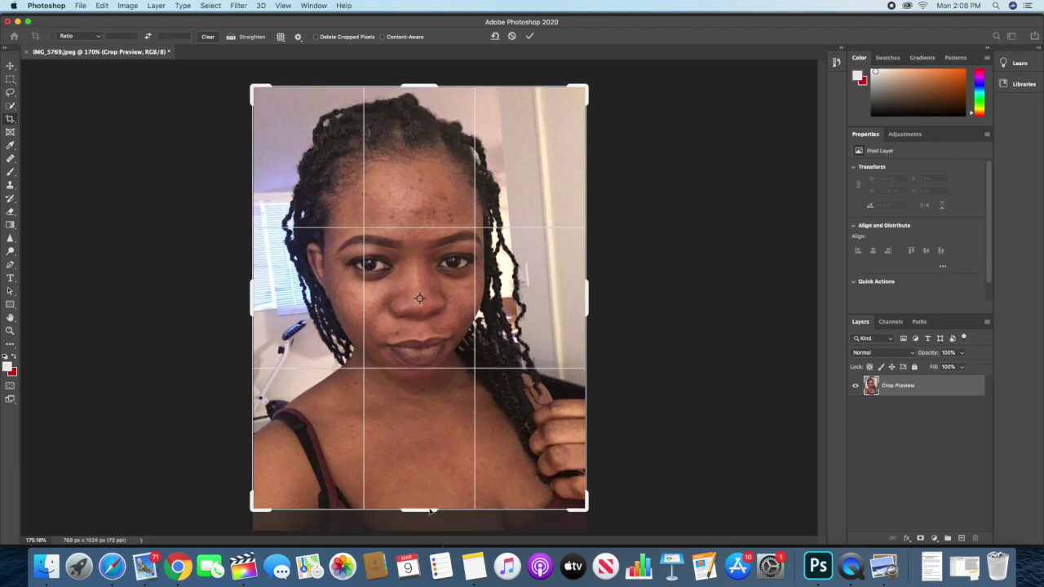
key(Return)
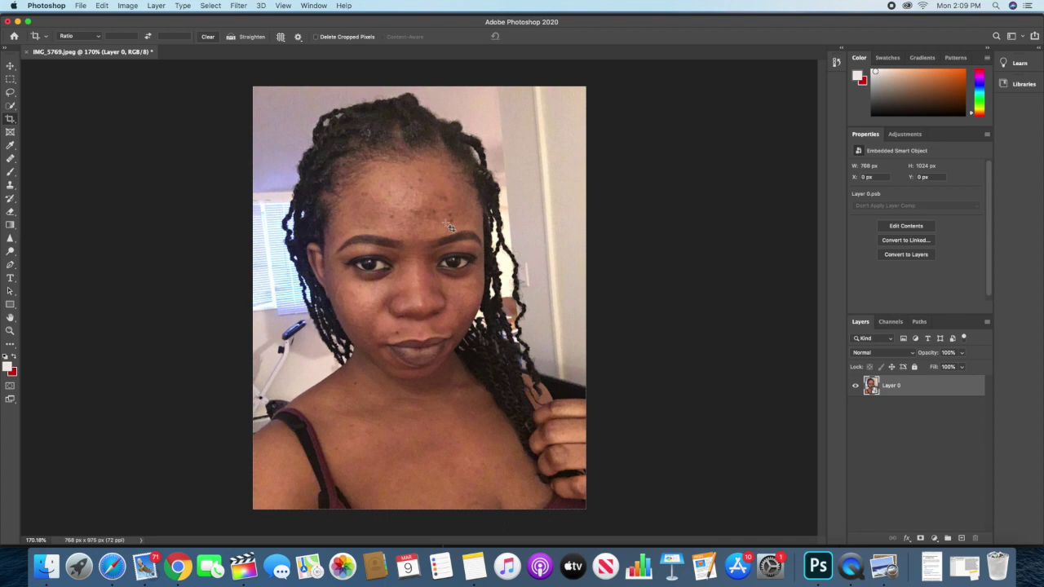
key(v)
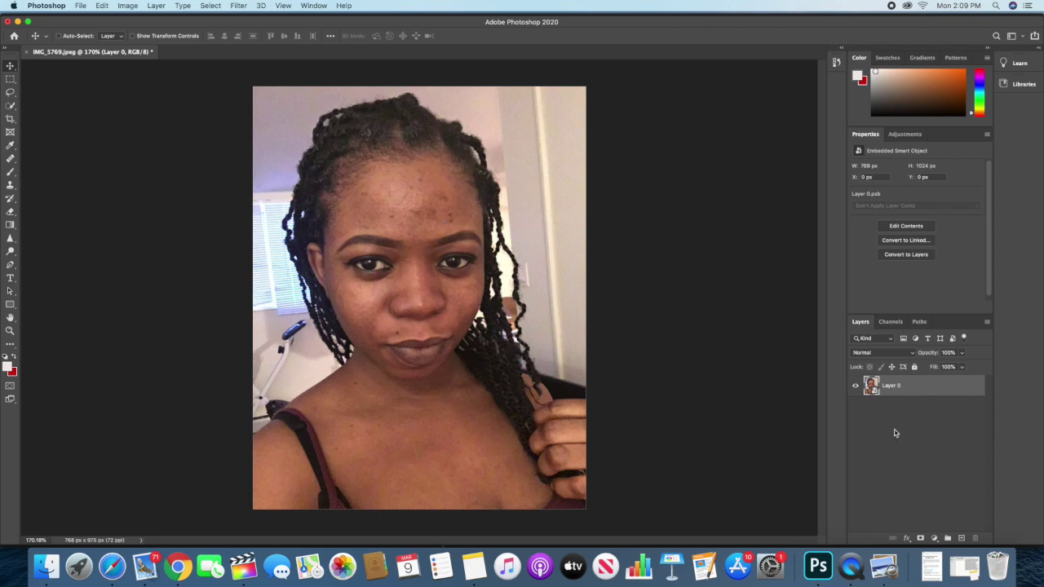
Step: Add a new empty Layer 1 above Layer 0 and select the Spot Healing Brush
click(963, 540)
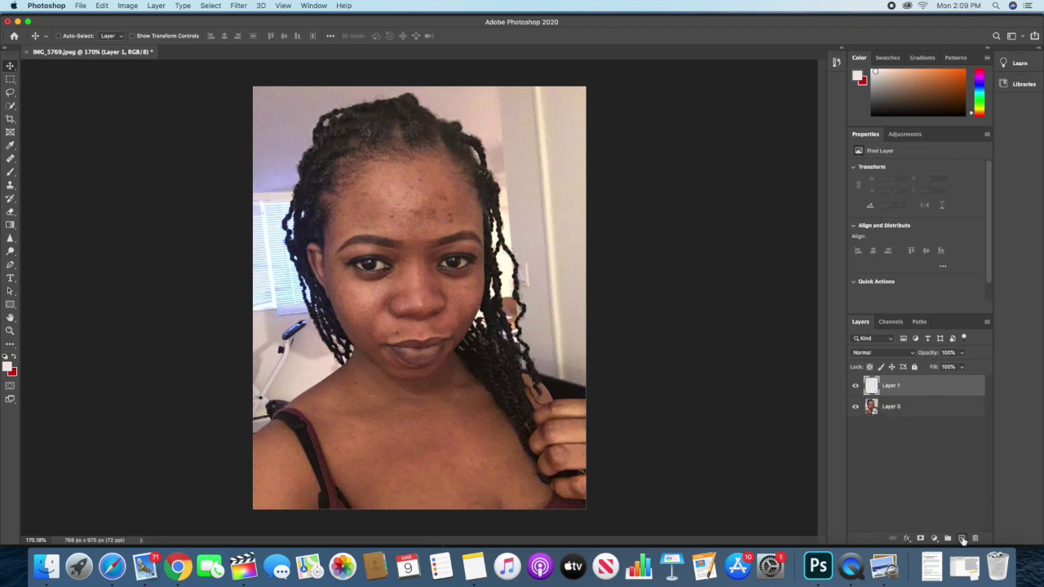
click(12, 162)
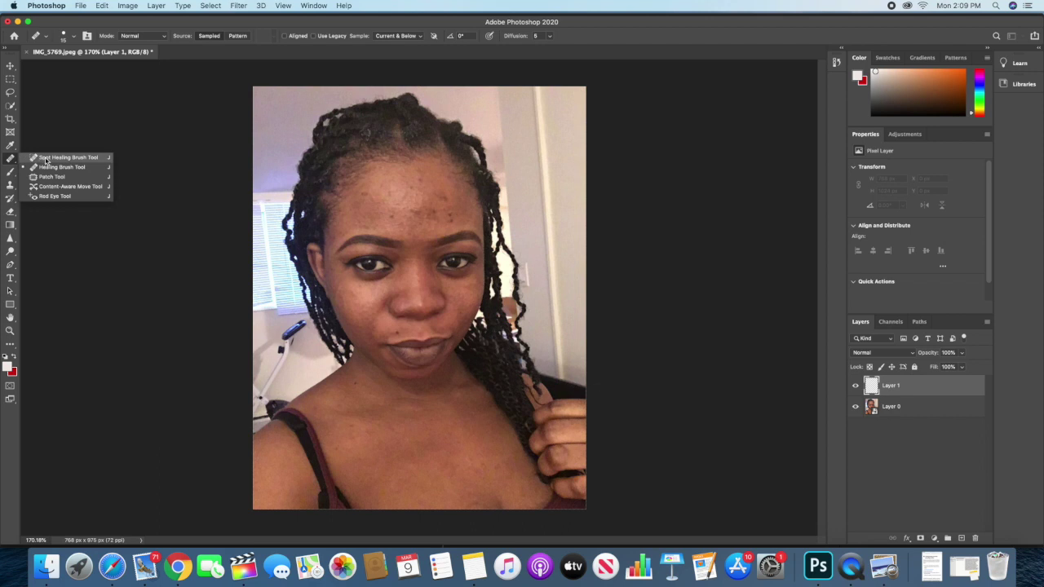
click(49, 160)
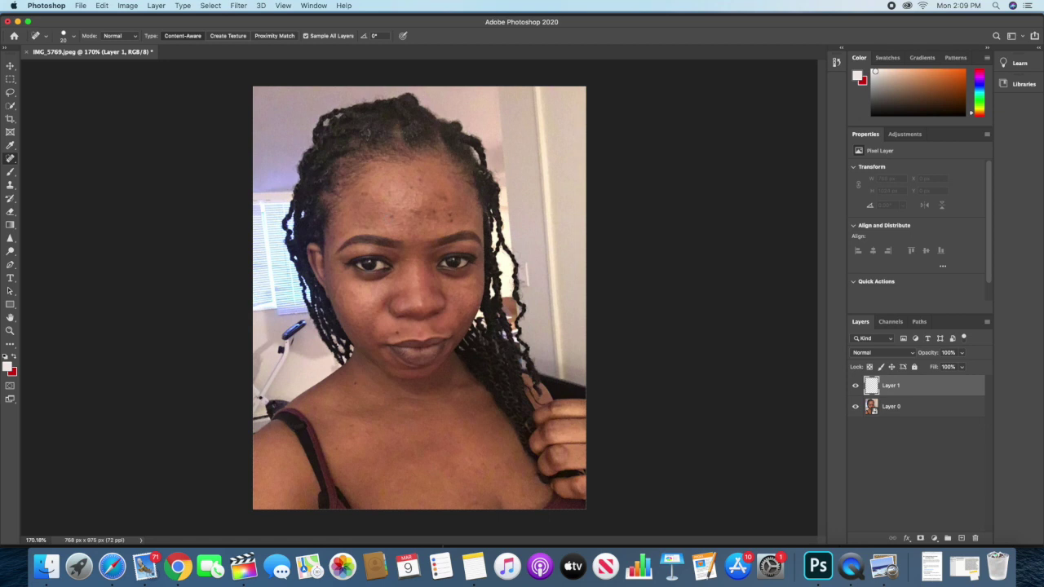
Step: Heal the dark forehead spots and the blemishes above and between the eyebrows
click(390, 217)
click(419, 212)
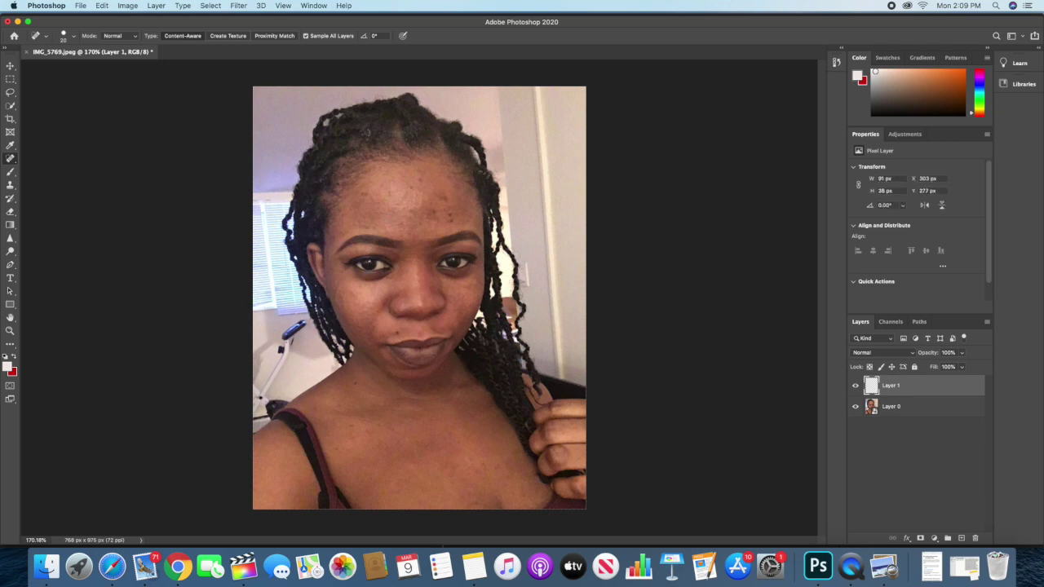
click(434, 212)
click(451, 214)
click(452, 219)
click(441, 197)
click(421, 181)
click(388, 193)
click(374, 197)
click(369, 225)
click(360, 225)
click(360, 224)
click(372, 227)
click(384, 219)
click(415, 237)
click(415, 242)
click(405, 234)
click(405, 226)
Step: Heal more blemishes across the middle, upper and side areas of the forehead
click(426, 220)
click(438, 219)
click(428, 215)
click(426, 209)
click(432, 202)
click(436, 196)
click(422, 195)
click(407, 194)
click(412, 203)
click(408, 214)
click(417, 219)
click(431, 219)
click(448, 210)
click(447, 226)
click(432, 221)
click(462, 222)
click(447, 218)
click(434, 222)
Step: Heal spots around the eyebrow and temple, plus remaining blemishes near the hairline
click(366, 225)
click(358, 227)
click(359, 210)
click(361, 204)
click(340, 228)
click(343, 234)
click(331, 241)
click(332, 269)
click(344, 219)
click(419, 190)
click(420, 175)
click(384, 186)
click(409, 188)
click(431, 222)
click(457, 217)
Step: Heal the small spots and blemishes on the chest
click(471, 460)
click(483, 466)
click(479, 471)
click(485, 478)
click(504, 470)
click(501, 468)
Step: Heal the leftover blemishes on the lower, mid and upper forehead
click(429, 223)
click(433, 228)
click(445, 222)
click(416, 201)
click(406, 183)
click(415, 179)
click(410, 197)
click(399, 192)
click(403, 214)
Step: Switch to the regular Healing Brush and zoom in to about 143%
click(10, 159)
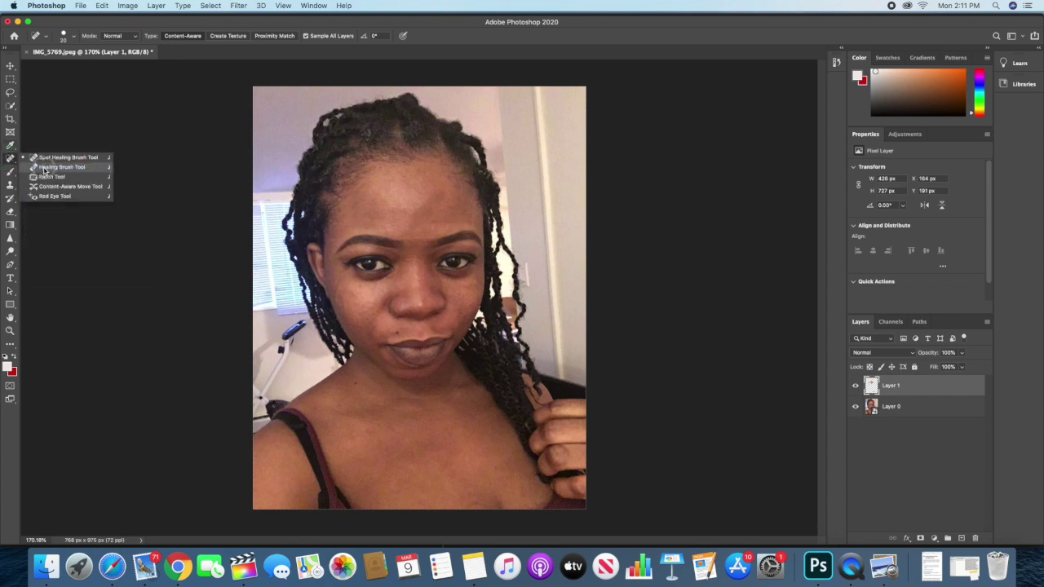
click(41, 164)
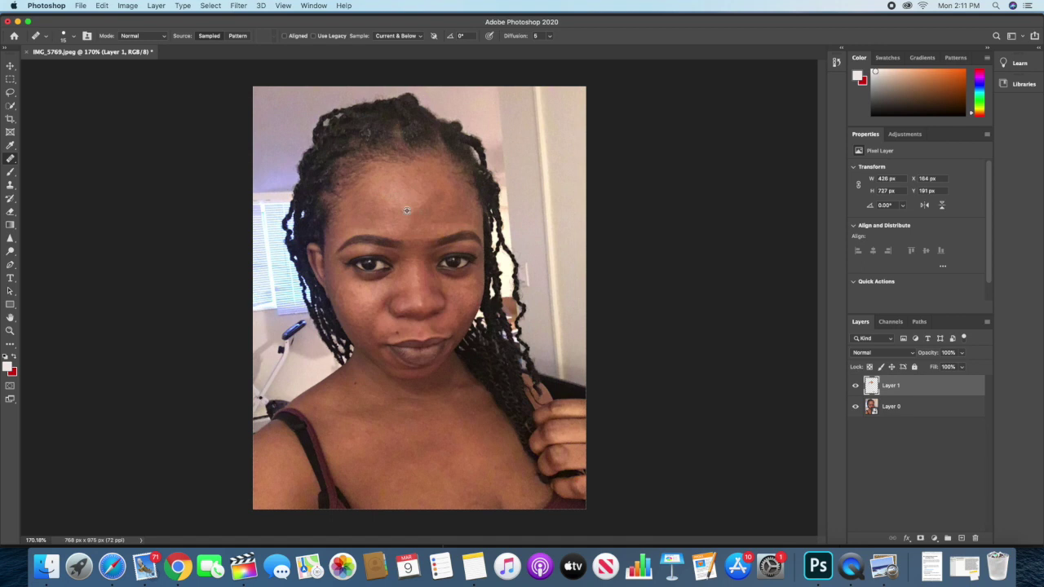
scroll(441, 214, down, 3)
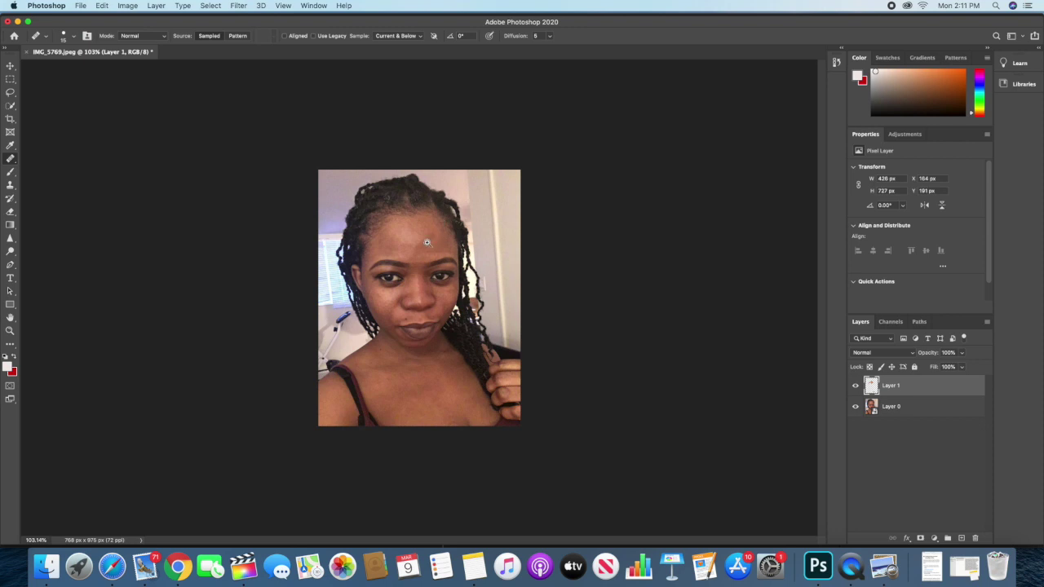
scroll(428, 233, up, 2)
scroll(430, 227, up, 2)
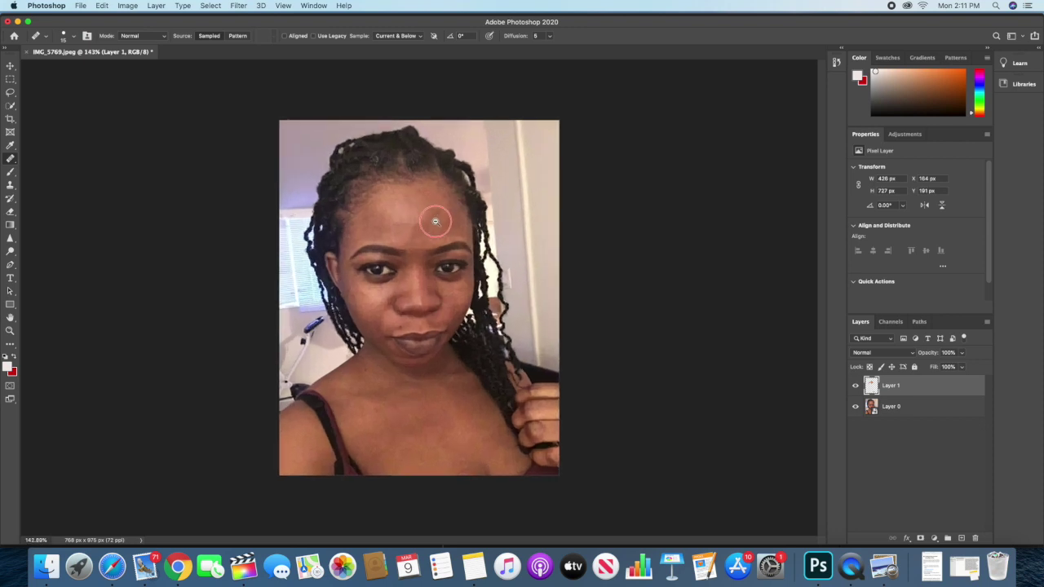
Step: Retouch the three remaining dark spots on the forehead
click(432, 223)
click(421, 218)
click(395, 200)
Step: Select Layer 0 together with Layer 1 and merge them into one Layer 1
key(Return)
shift+click(915, 405)
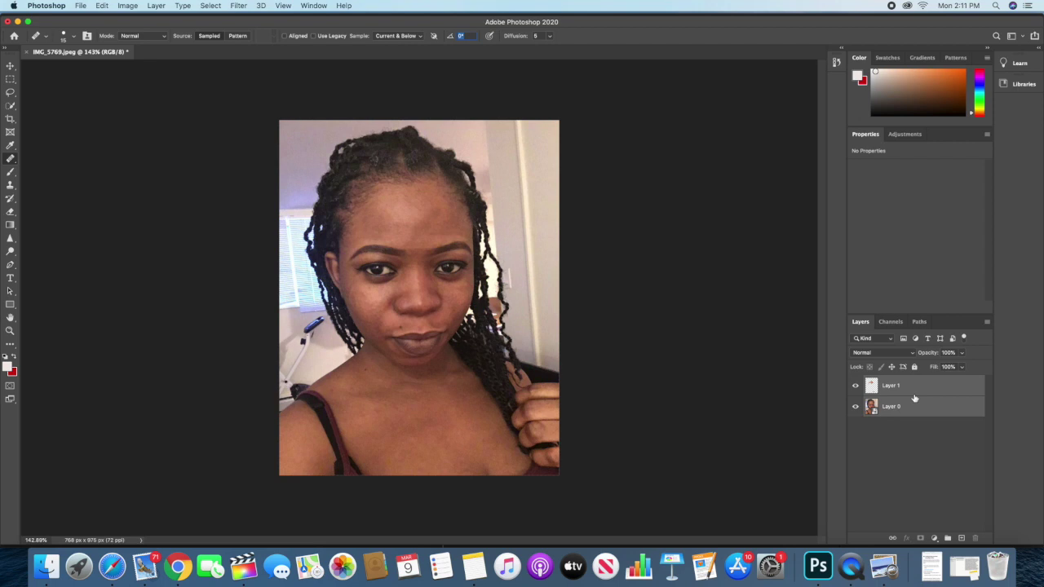
key(super+e)
key(super+z)
right_click(914, 399)
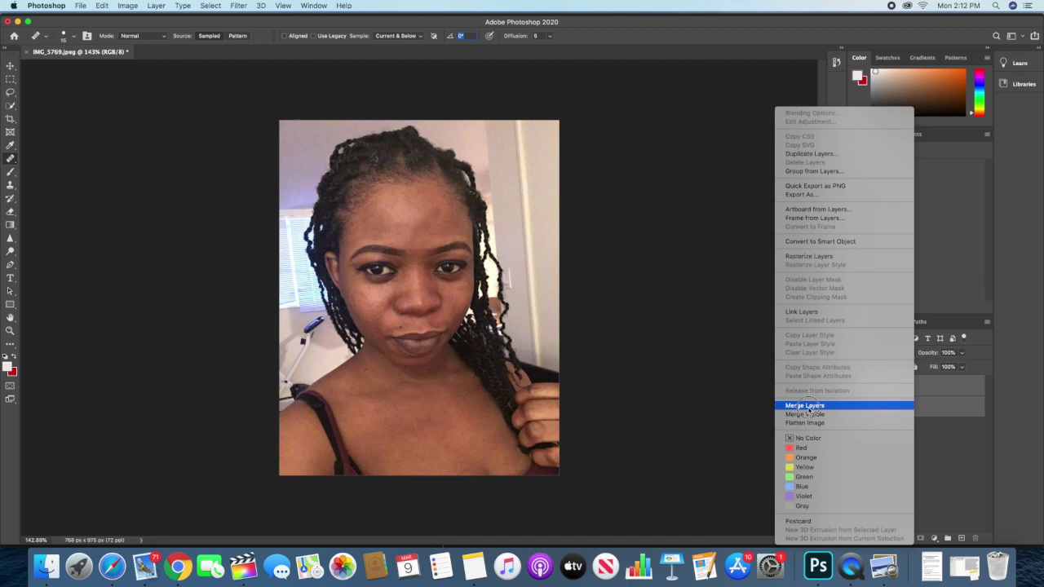
click(879, 404)
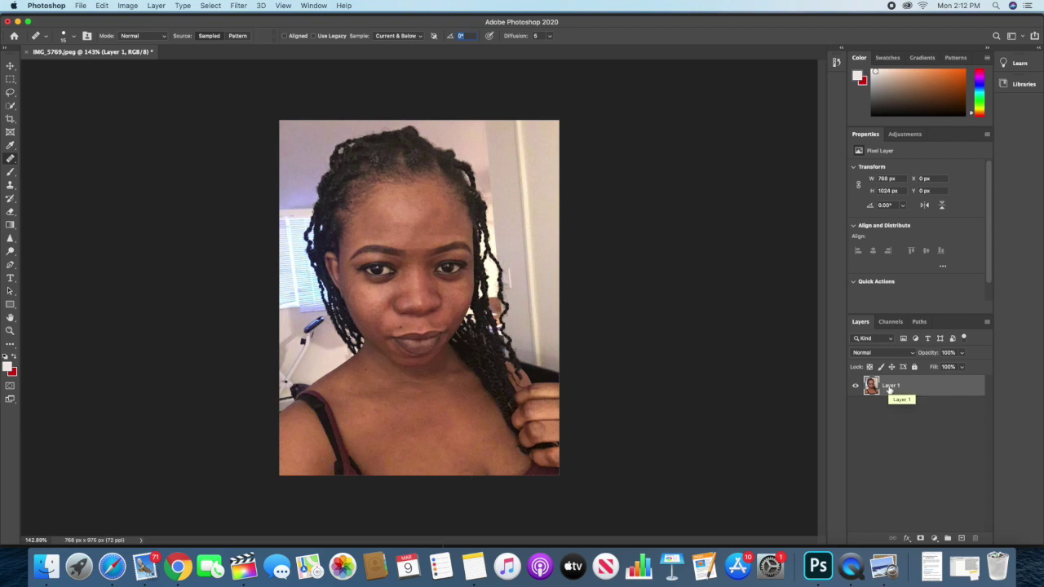
Step: Duplicate Layer 1 twice and rename the copies 'Tone' and 'Texture'
key(super+j)
key(super+j)
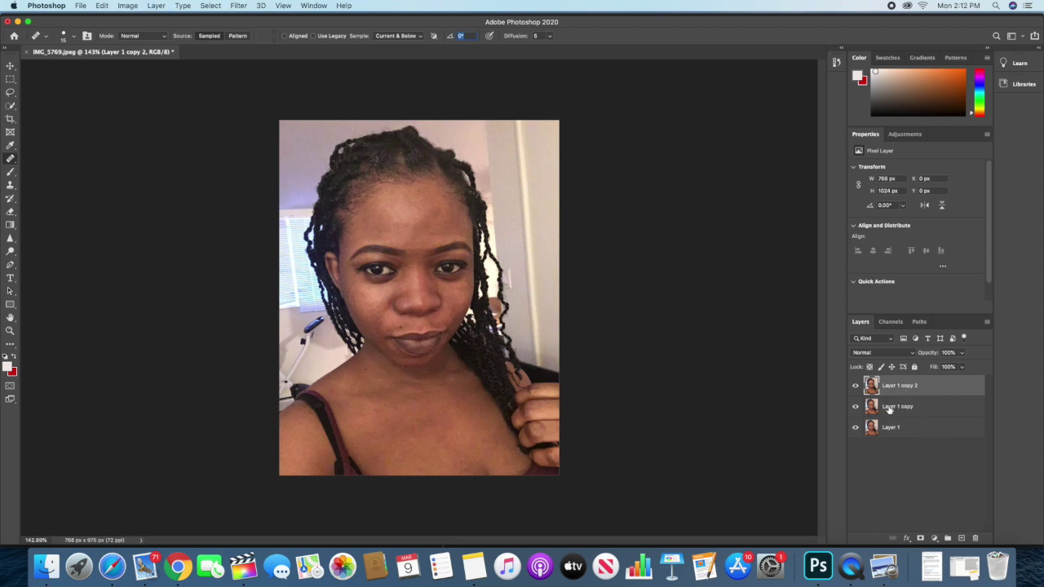
click(895, 410)
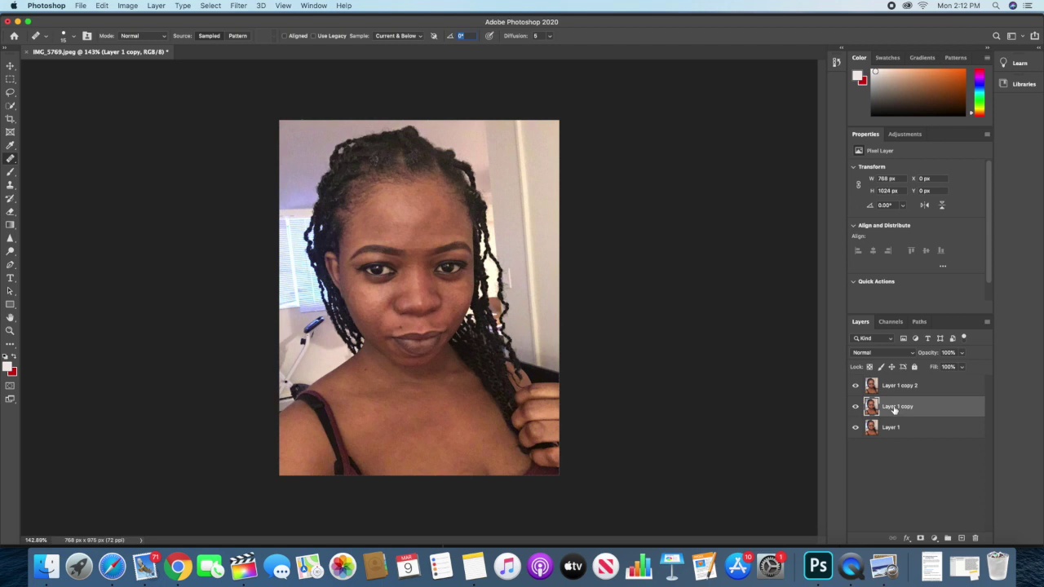
double_click(894, 407)
text(Tone)
double_click(906, 387)
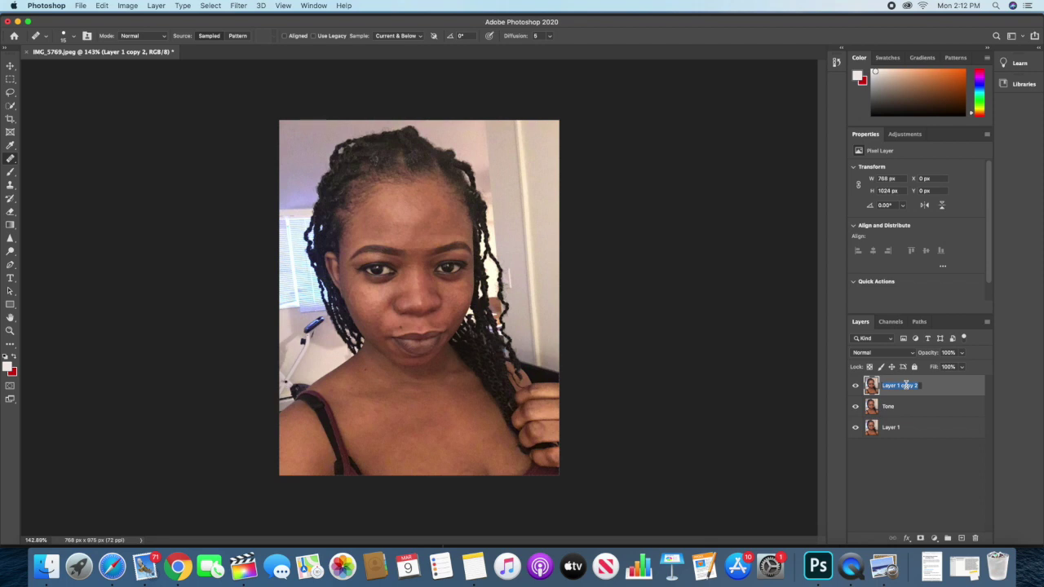
text(Texture)
key(BackSpace)
key(BackSpace)
key(BackSpace)
key(BackSpace)
key(BackSpace)
key(BackSpace)
key(BackSpace)
text(Texture)
key(Return)
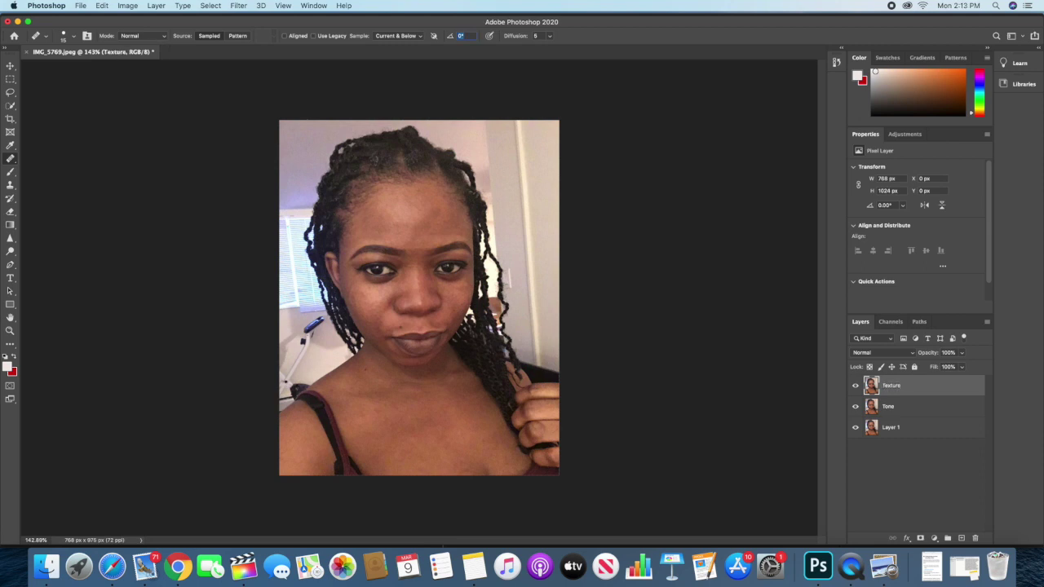
Step: Hide the Texture layer and apply a 6.0-pixel Gaussian Blur to the Tone layer
click(856, 387)
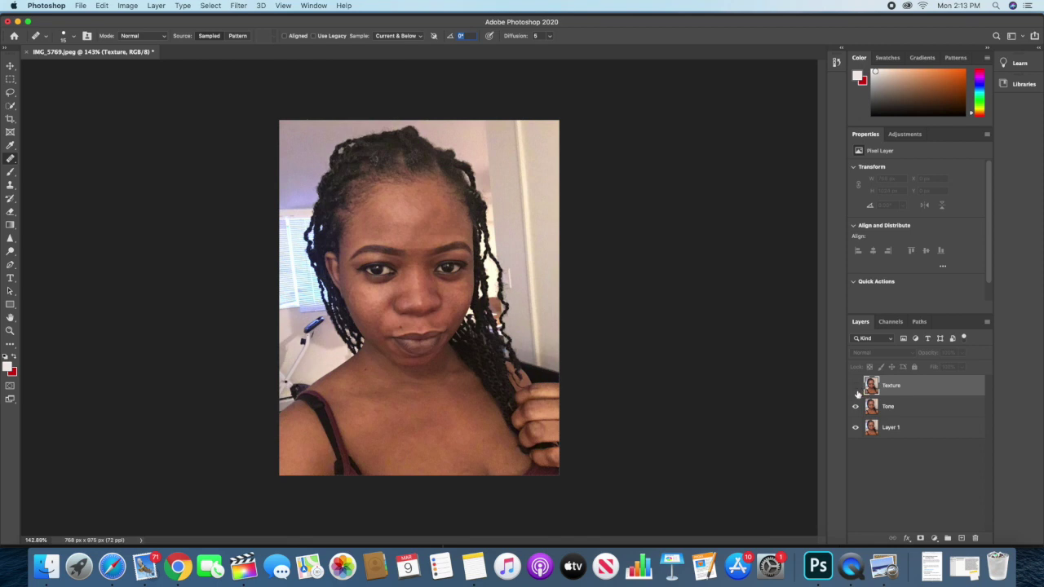
click(899, 408)
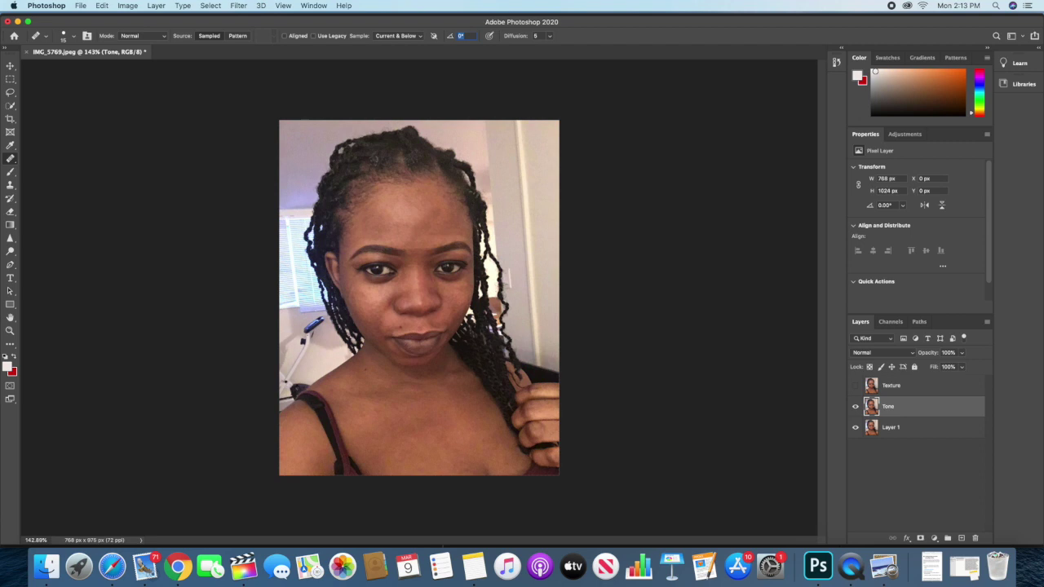
click(238, 6)
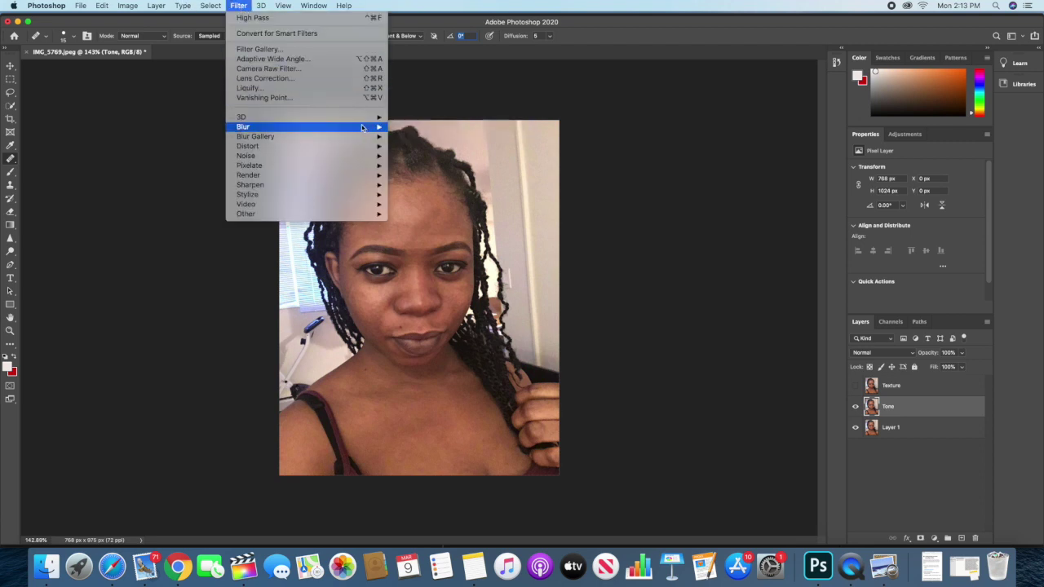
mouse_move(351, 128)
click(424, 165)
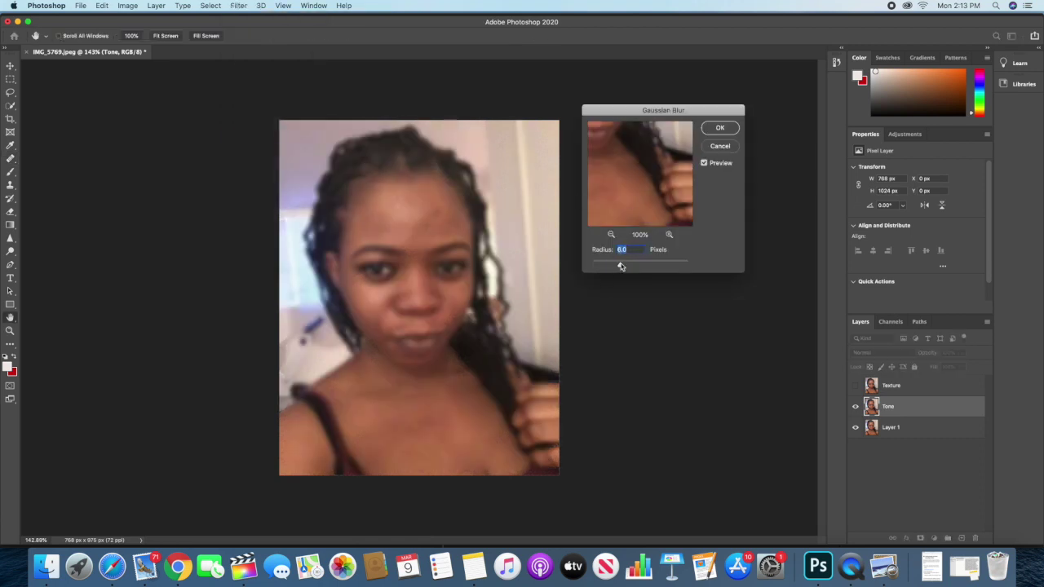
mouse_move(621, 268)
mouse_down()
mouse_move(590, 265)
mouse_move(621, 266)
mouse_up()
click(720, 130)
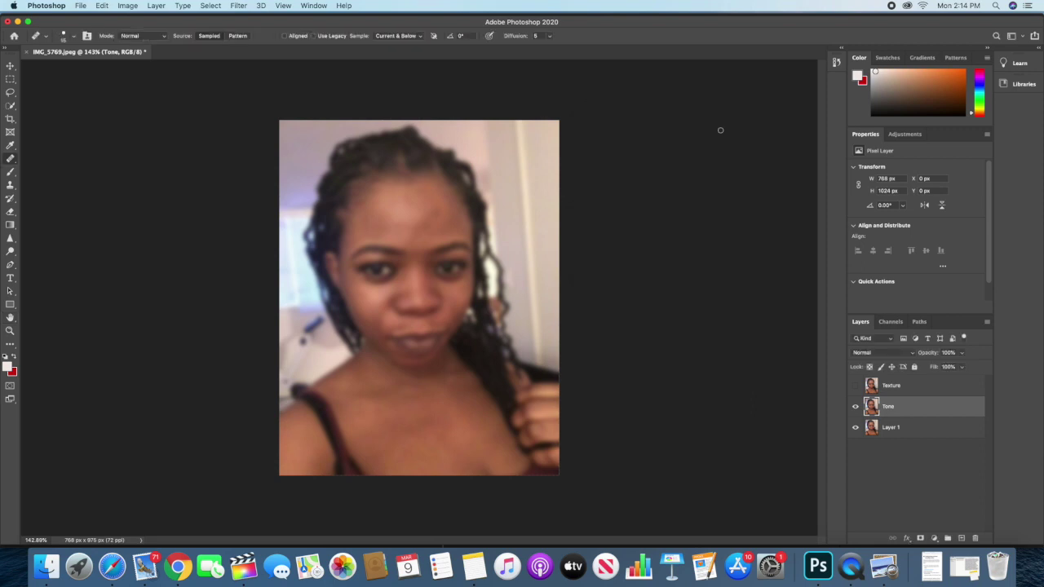
Step: Show and select the Texture layer, then preview a High Pass filter at 0.7-pixel radius
click(855, 386)
click(894, 387)
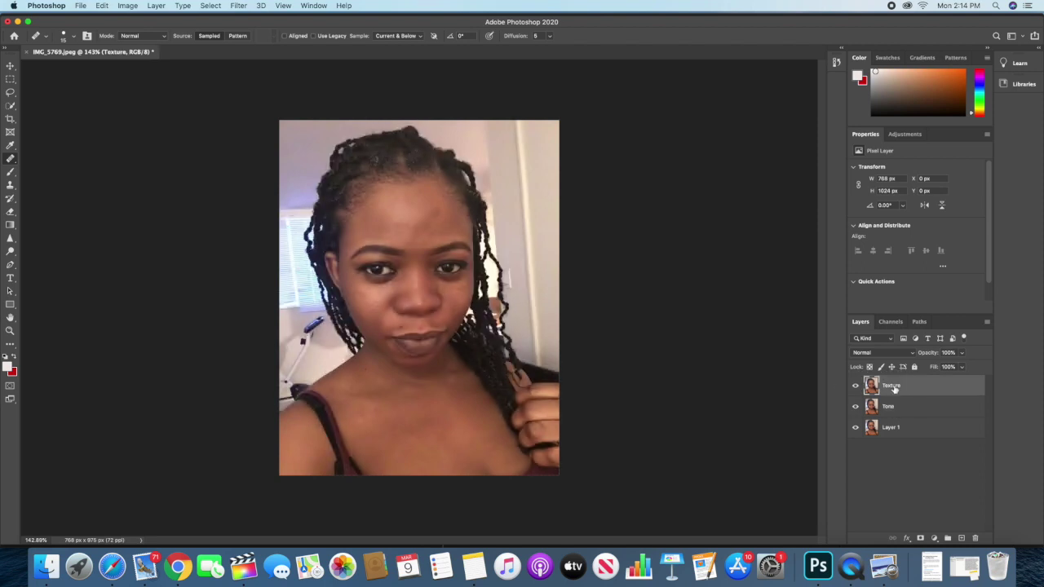
click(239, 6)
mouse_move(378, 215)
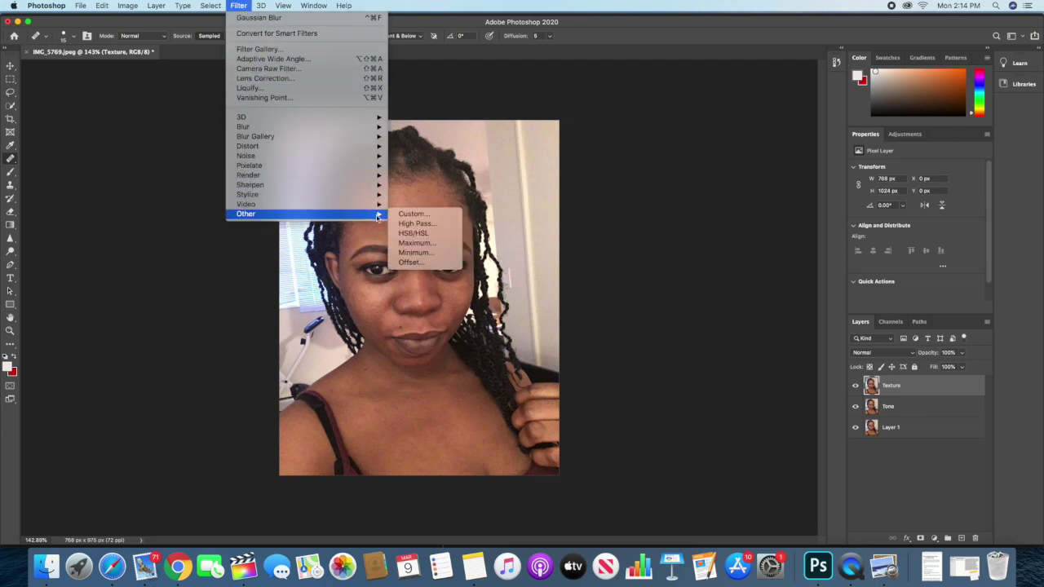
click(416, 224)
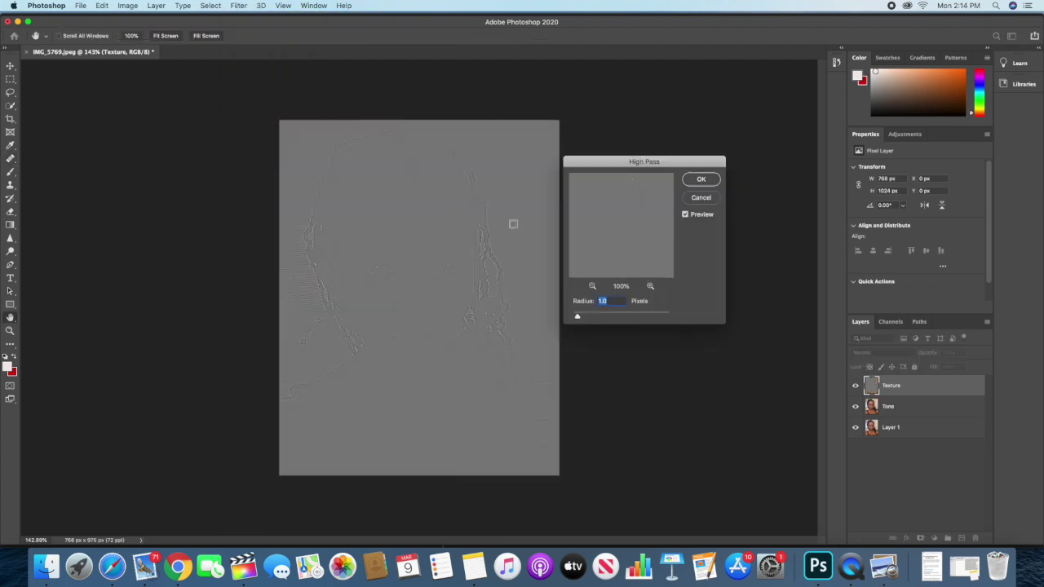
drag(576, 316, 575, 320)
drag(575, 320, 576, 321)
Step: Apply the High Pass filter, set Texture's blend mode to Vivid Light, and select Tone
click(701, 180)
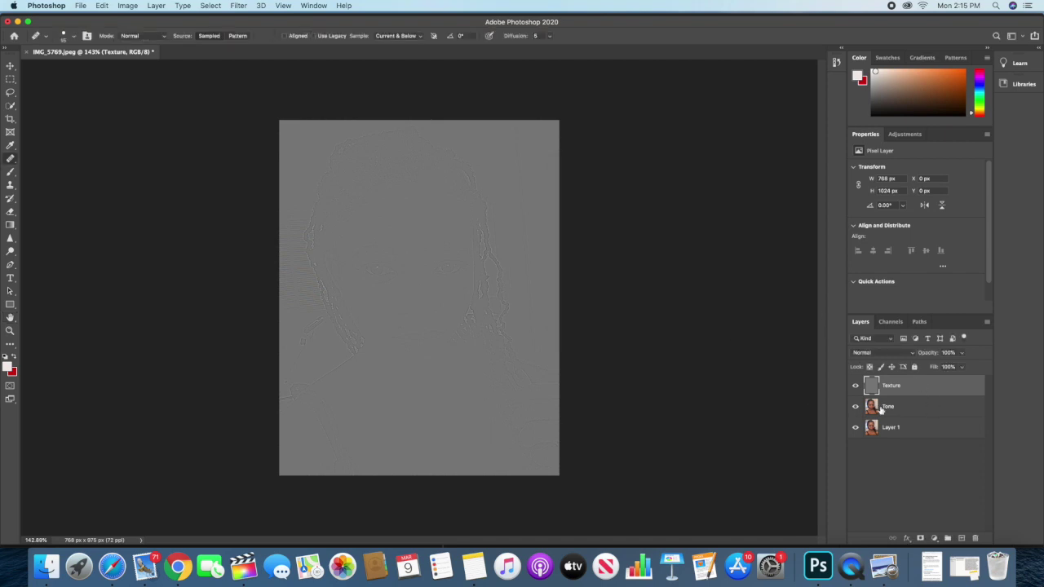
click(909, 352)
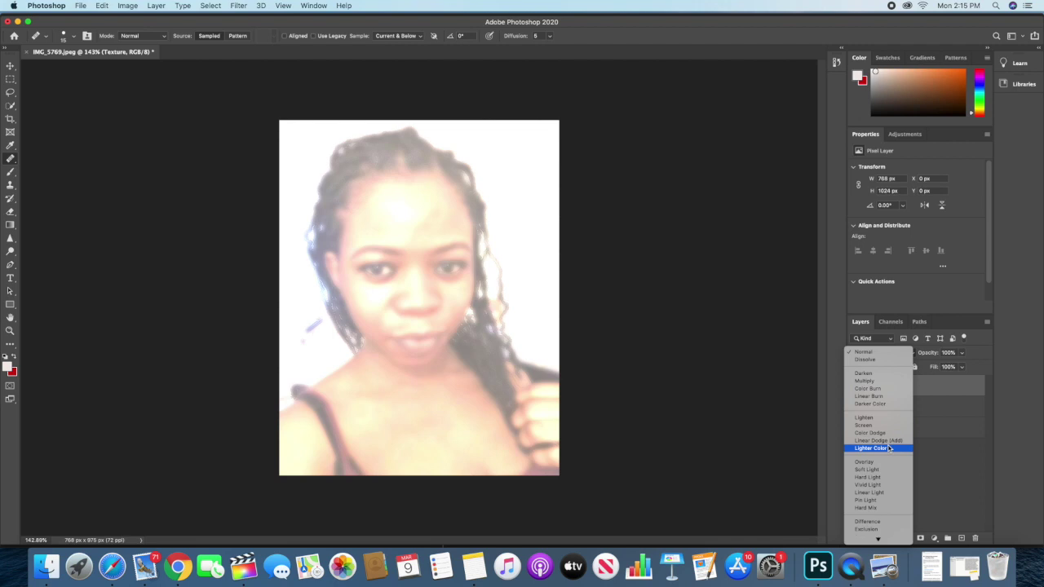
click(882, 484)
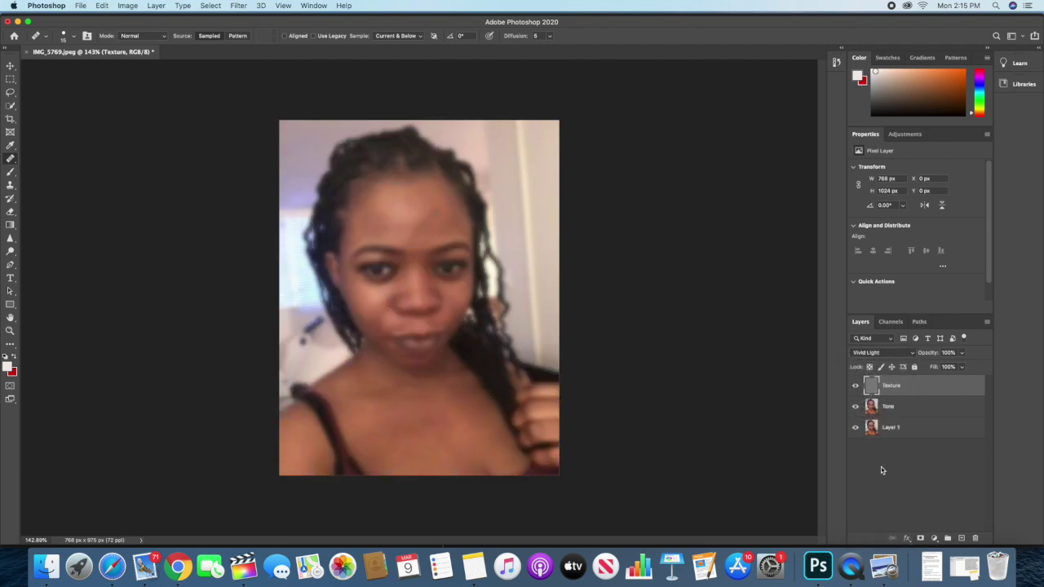
click(905, 404)
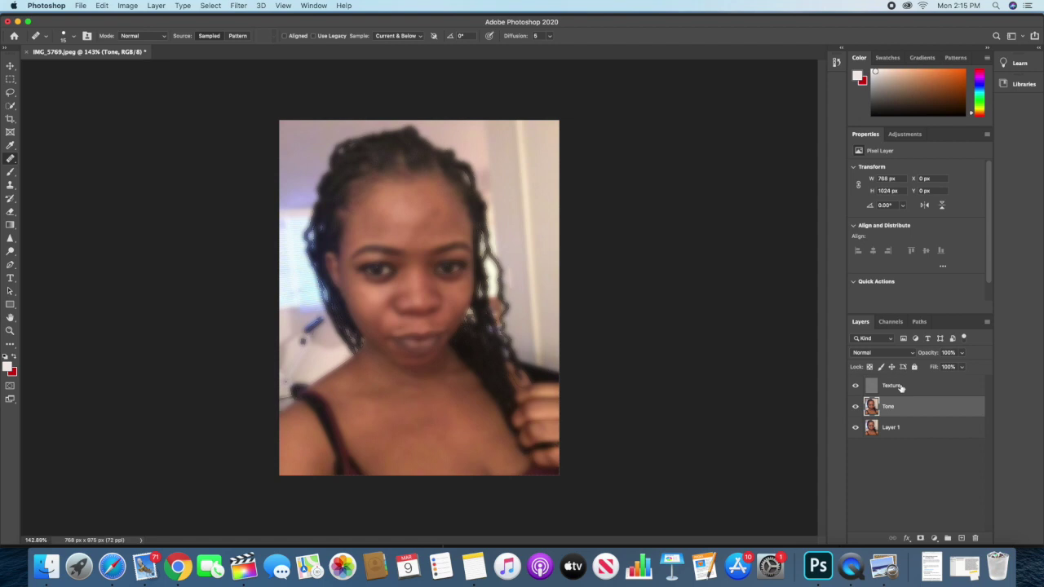
Step: Group Texture and Tone into Group 1 and add an inverted black layer mask
shift+click(901, 388)
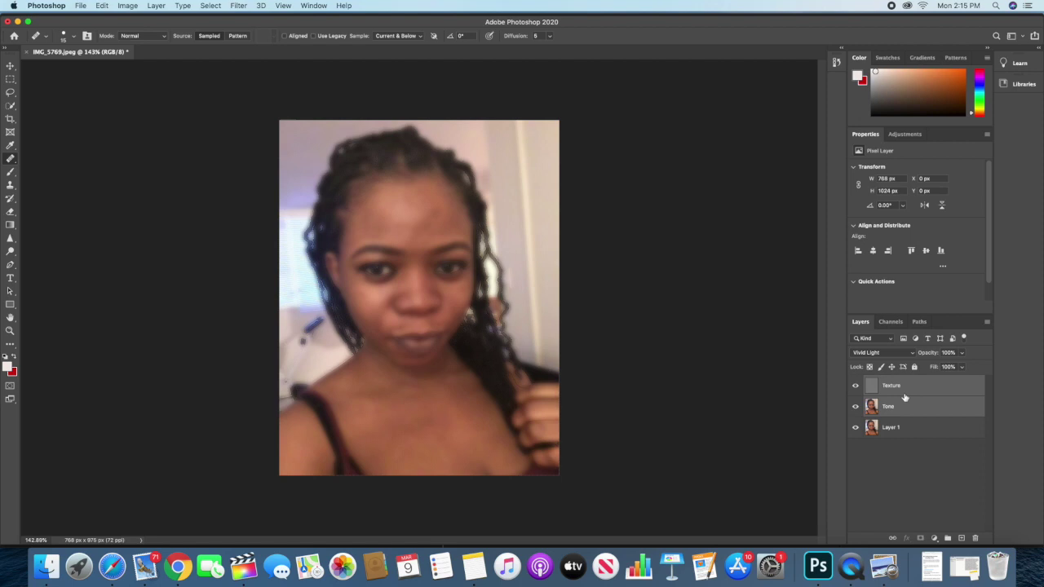
key(super+g)
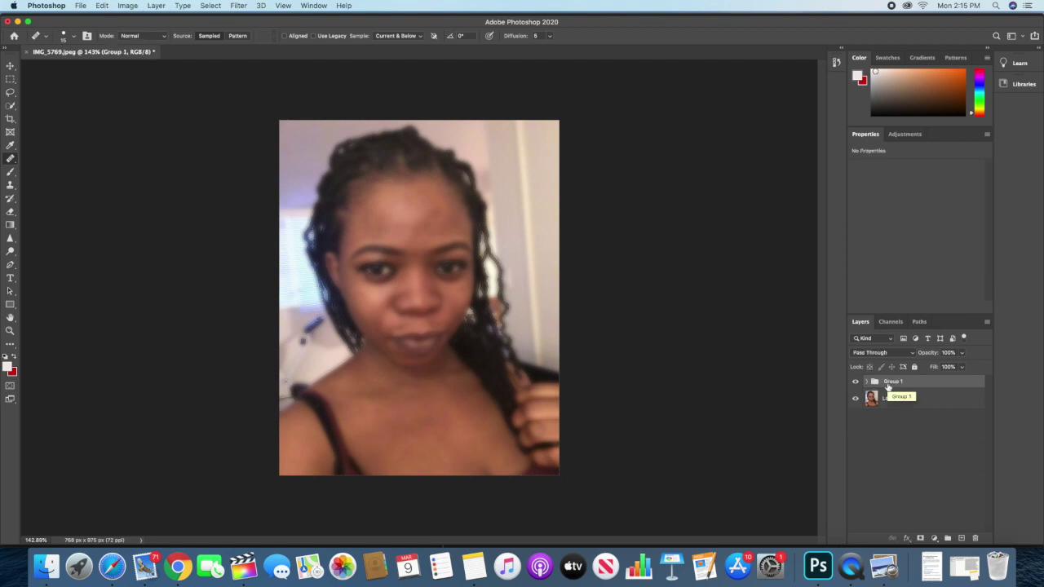
click(920, 538)
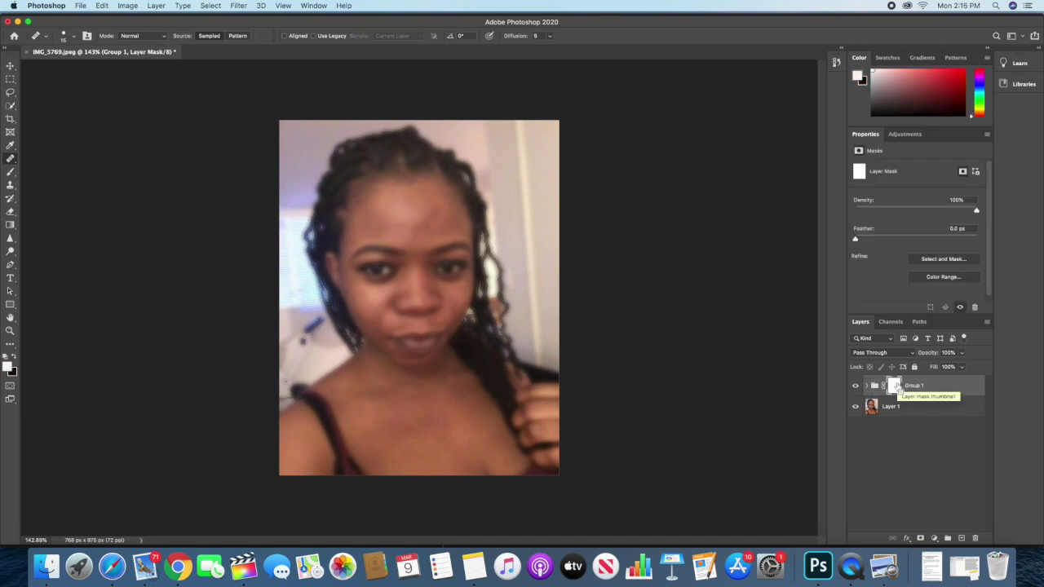
key(super+i)
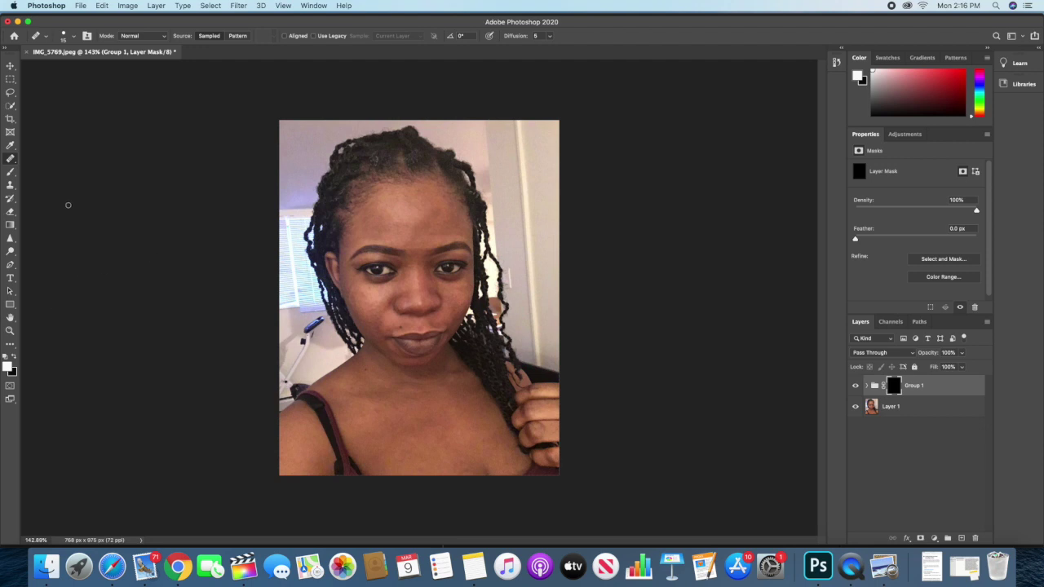
Step: Choose the standard Brush tool and paint the forehead and left brow into Group 1's mask
key(b)
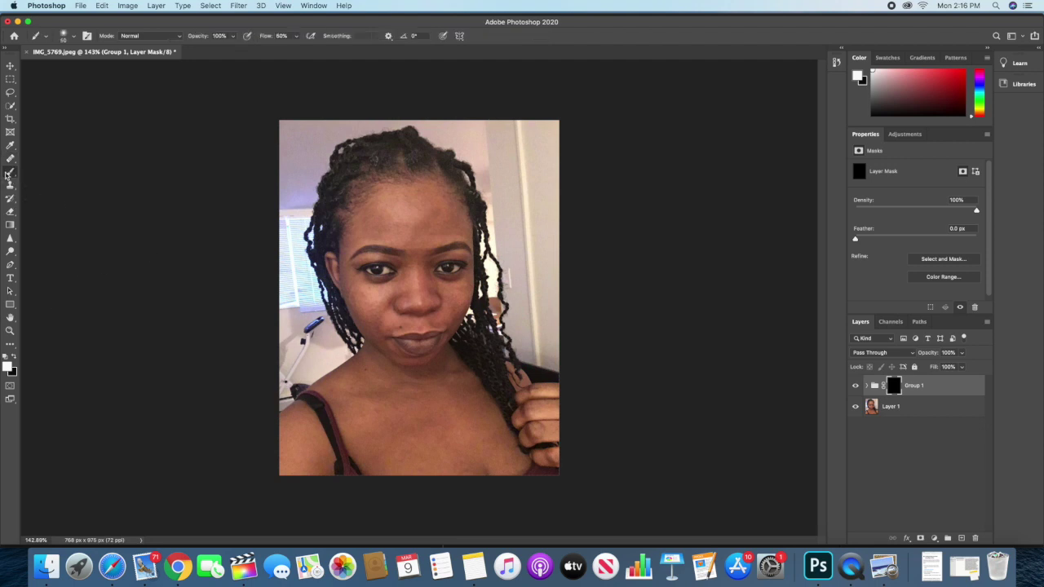
click(10, 172)
click(45, 171)
mouse_move(408, 199)
mouse_down()
mouse_move(365, 215)
mouse_move(349, 238)
mouse_move(382, 232)
mouse_move(373, 245)
mouse_move(359, 239)
mouse_move(423, 226)
mouse_move(429, 210)
mouse_move(401, 182)
mouse_move(388, 194)
mouse_move(448, 214)
mouse_move(428, 247)
mouse_move(458, 221)
mouse_move(463, 232)
mouse_move(438, 231)
mouse_move(414, 253)
mouse_move(417, 284)
mouse_move(407, 266)
mouse_move(390, 289)
mouse_move(396, 276)
mouse_move(364, 286)
mouse_move(343, 278)
mouse_move(357, 308)
mouse_move(351, 301)
mouse_move(387, 301)
mouse_move(380, 325)
mouse_move(367, 325)
mouse_move(384, 299)
mouse_move(377, 339)
mouse_move(380, 330)
mouse_up()
Step: Resize the brush and paint smoothing over the rest of the face and the lips
key(bracketright)
key(bracketright)
key(bracketright)
key(bracketright)
key(bracketright)
key(bracketright)
key(bracketright)
key(bracketleft)
key(bracketleft)
key(bracketleft)
key(bracketleft)
key(bracketleft)
key(bracketleft)
key(bracketleft)
mouse_move(380, 329)
mouse_down()
mouse_move(502, 333)
mouse_move(401, 333)
mouse_move(400, 271)
mouse_move(400, 383)
mouse_move(406, 276)
mouse_up()
key(bracketleft)
mouse_move(411, 334)
mouse_down()
mouse_move(427, 345)
mouse_move(438, 334)
mouse_move(388, 333)
mouse_move(423, 345)
mouse_up()
Step: Paint black over the lips on the mask to keep them sharp, then return to white
double_click(13, 359)
click(15, 359)
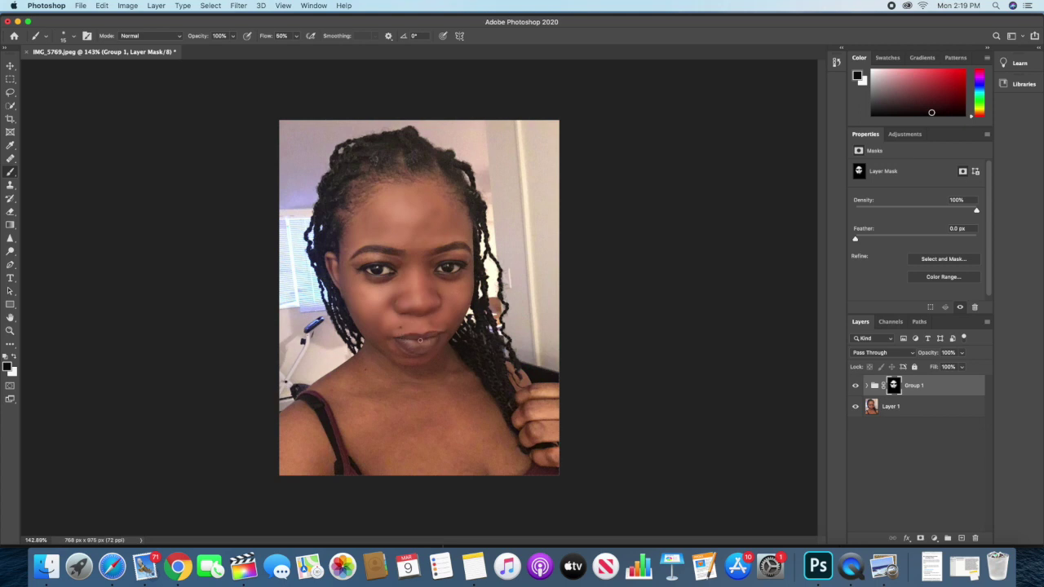
key(x)
Step: Set Group 1's opacity to 60, then scrub it to about 66%, and enlarge the brush to 30
click(946, 352)
text(60)
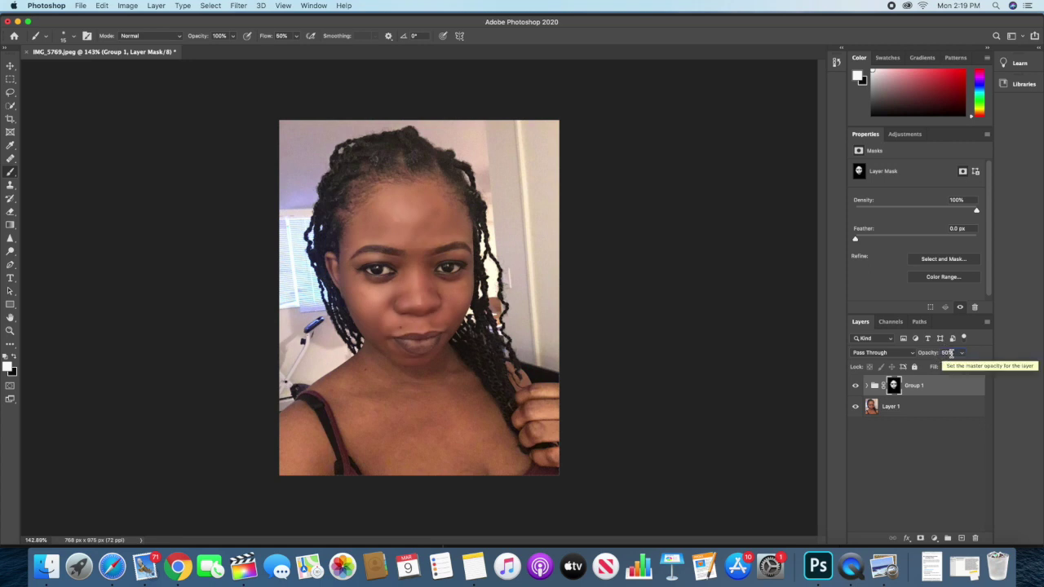
key(Return)
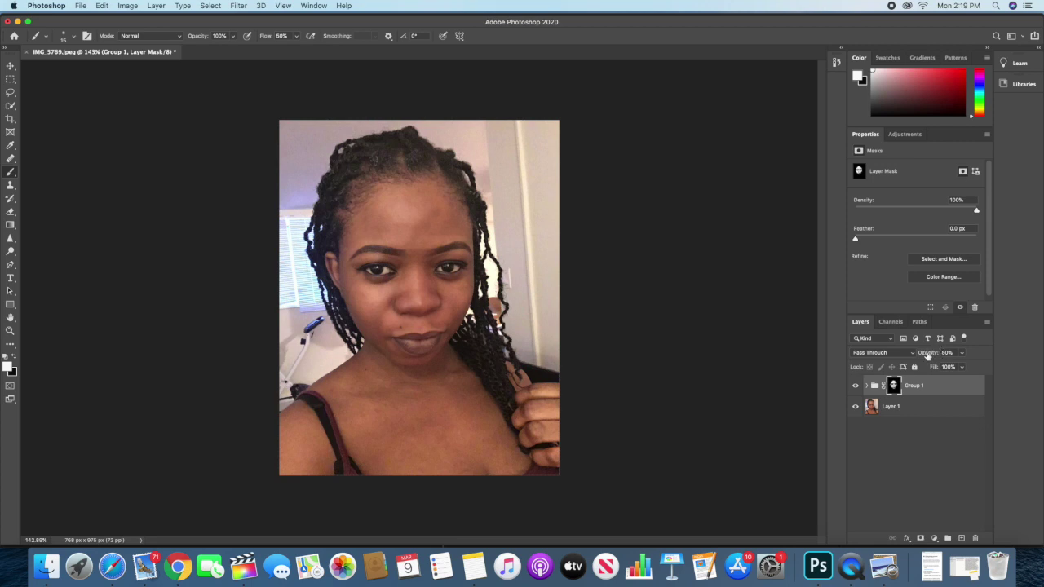
drag(927, 357, 900, 357)
drag(901, 358, 955, 361)
drag(956, 361, 968, 359)
key(bracketright)
Step: Shrink the brush to about half its size for finer painting on Group 1's mask
key(bracketleft)
key(bracketright)
key(bracketright)
key(bracketright)
key(bracketleft)
key(bracketleft)
key(bracketleft)
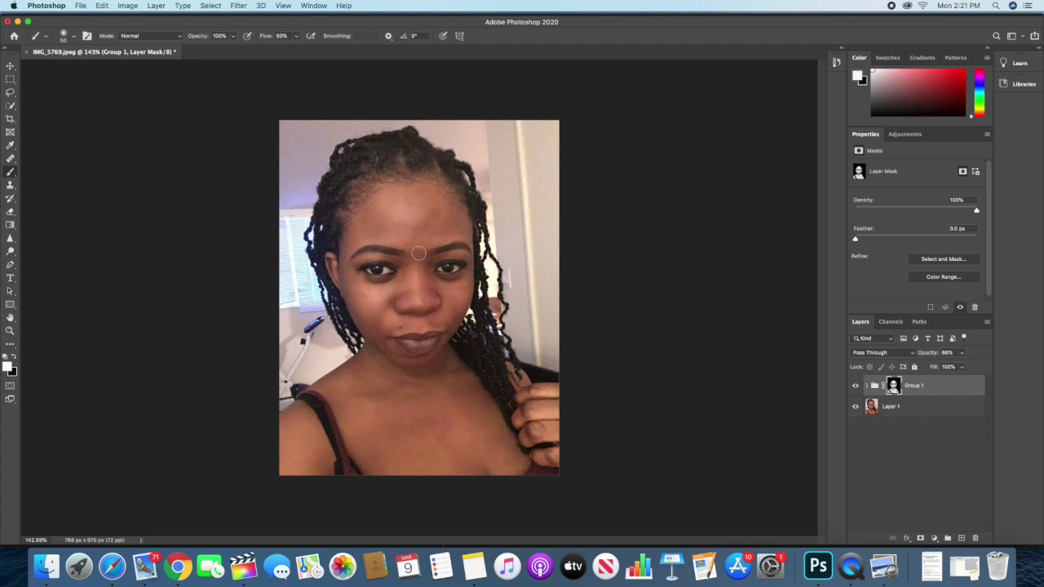